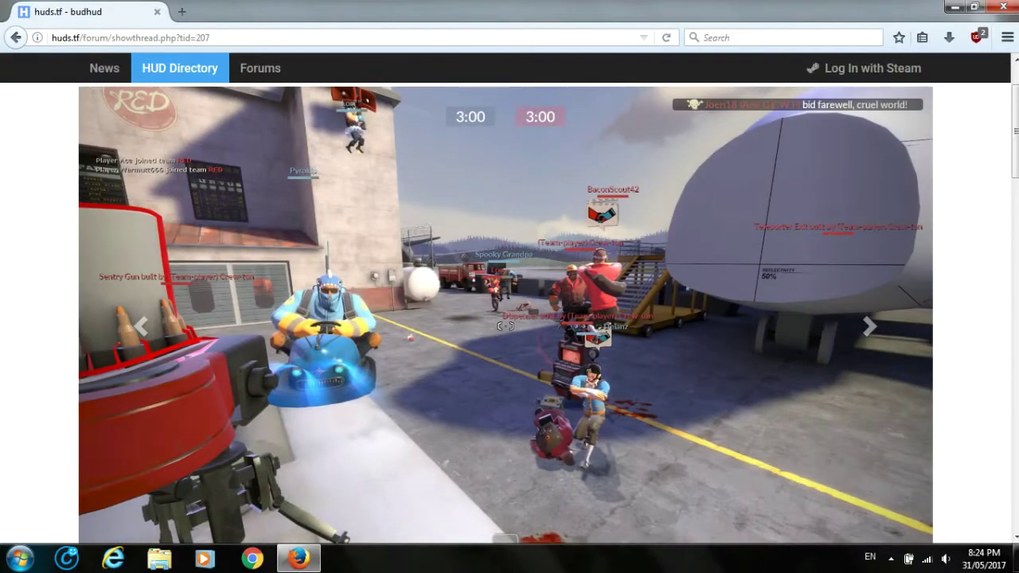
# Return to the HUD directory, browse the listed HUDs, and reopen the budhud page.
pyautogui.hotkey('alt', 'Left')
pyautogui.moveTo(371, 463); pyautogui.dragTo(257, 458)
pyautogui.scroll(-9, 434, 319)
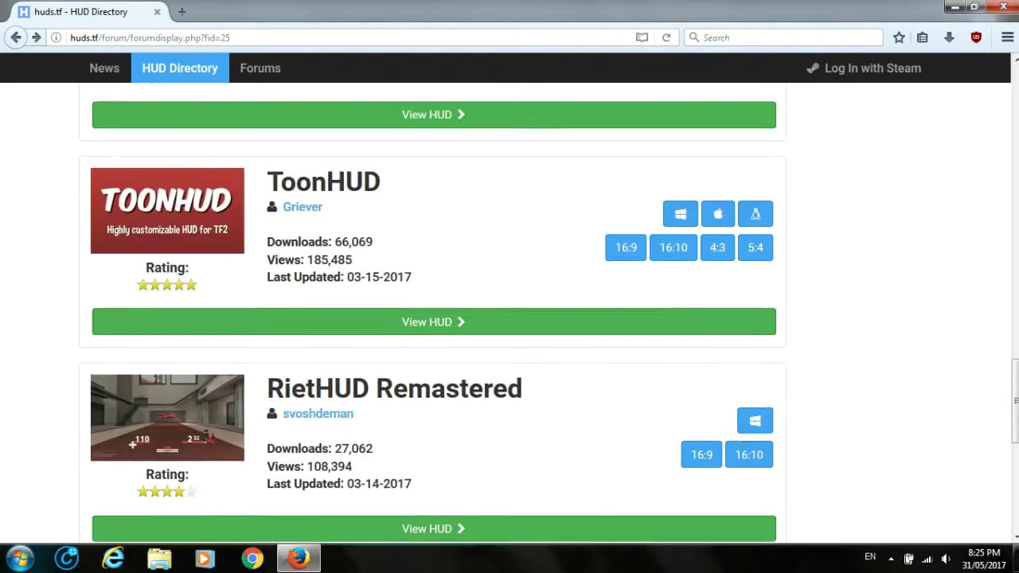
pyautogui.moveTo(257, 385); pyautogui.dragTo(446, 503)
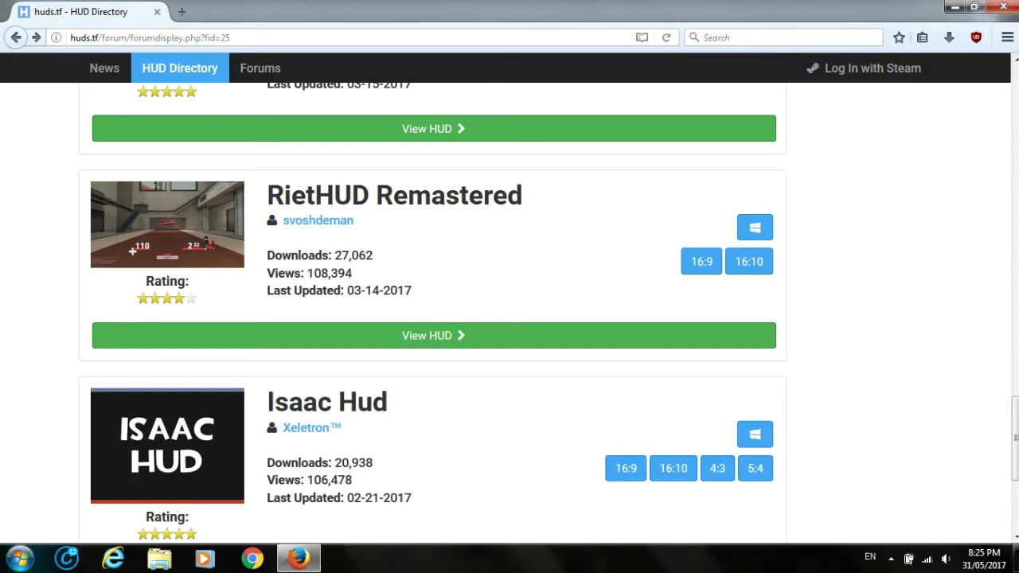
pyautogui.scroll(8, 510, 319)
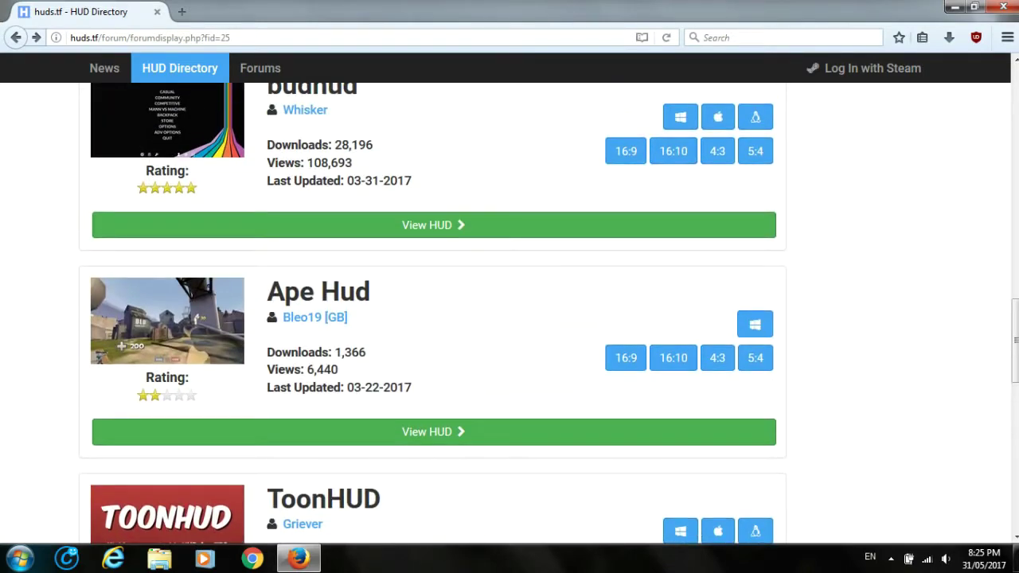
pyautogui.scroll(6, 510, 319)
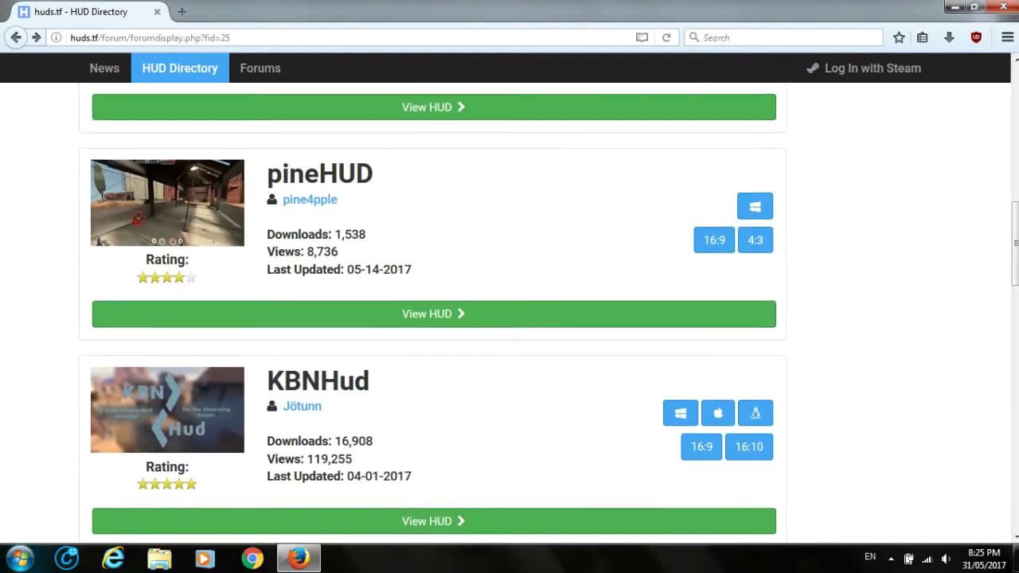
pyautogui.scroll(-3, 510, 318)
pyautogui.click(434, 480)
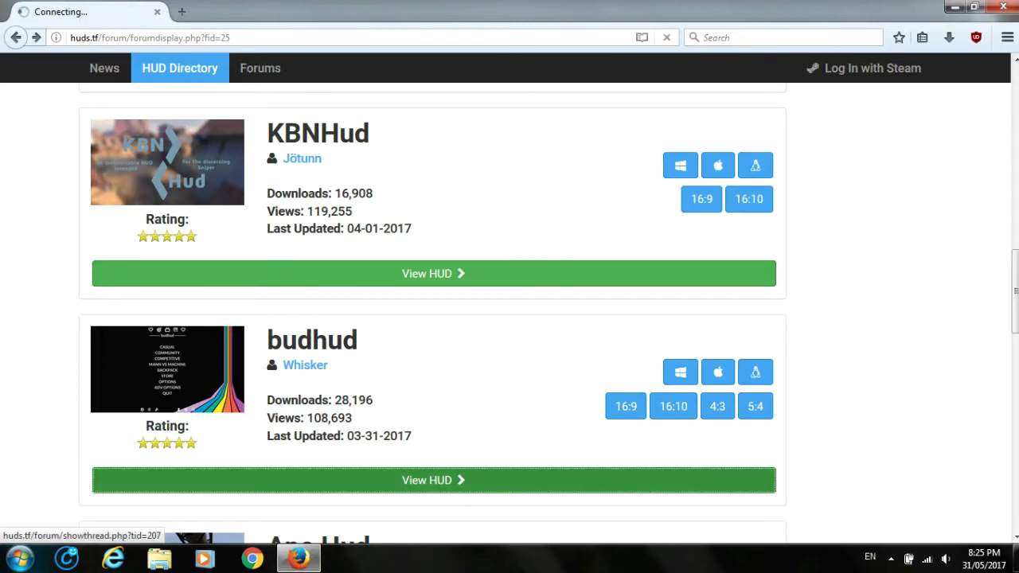
# Download the budhud HUD, choosing to save budhud-master.zip as a file.
pyautogui.scroll(-5, 510, 319)
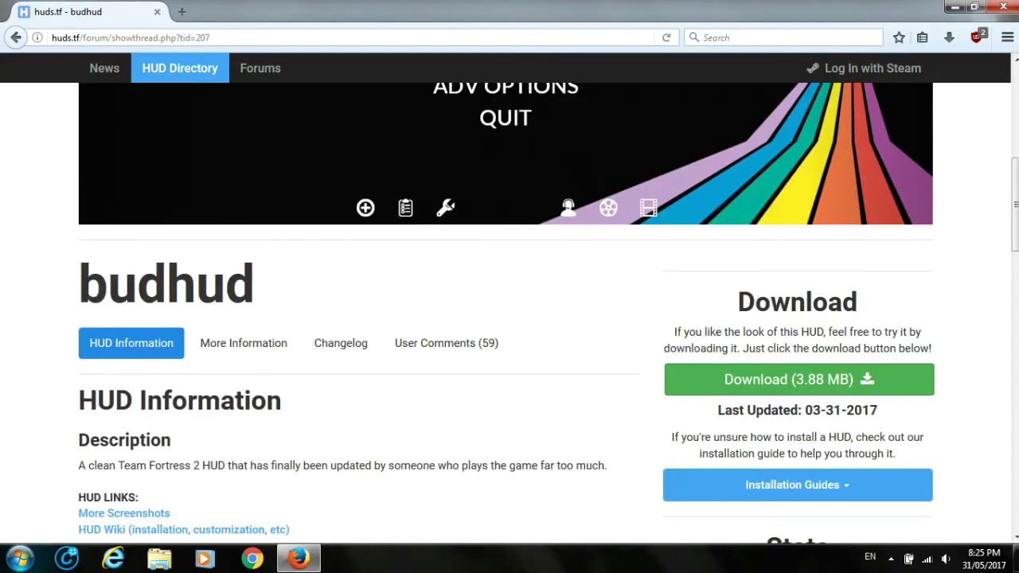
pyautogui.scroll(-2, 509, 319)
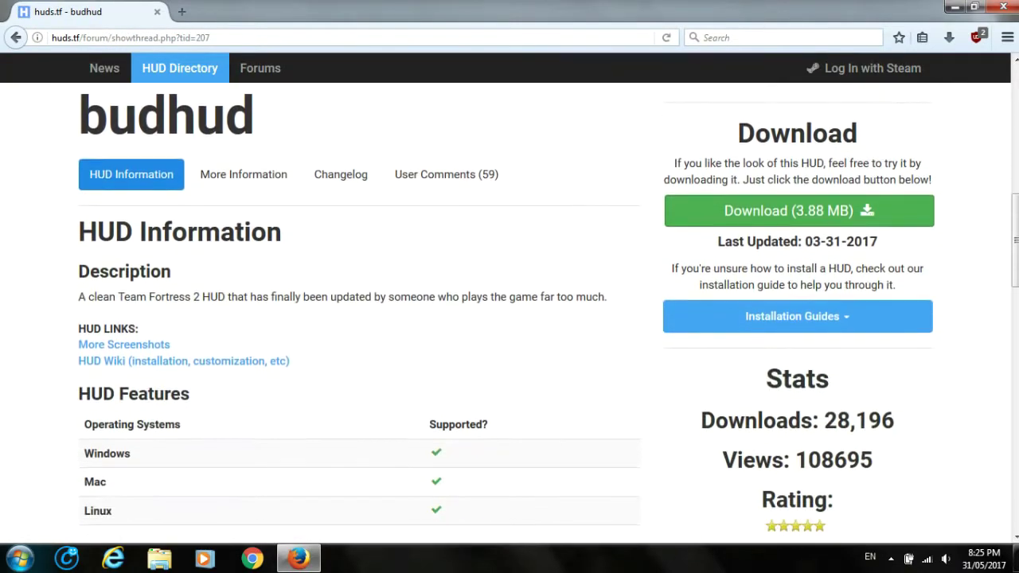
pyautogui.moveTo(738, 133); pyautogui.dragTo(860, 132)
pyautogui.click(870, 136)
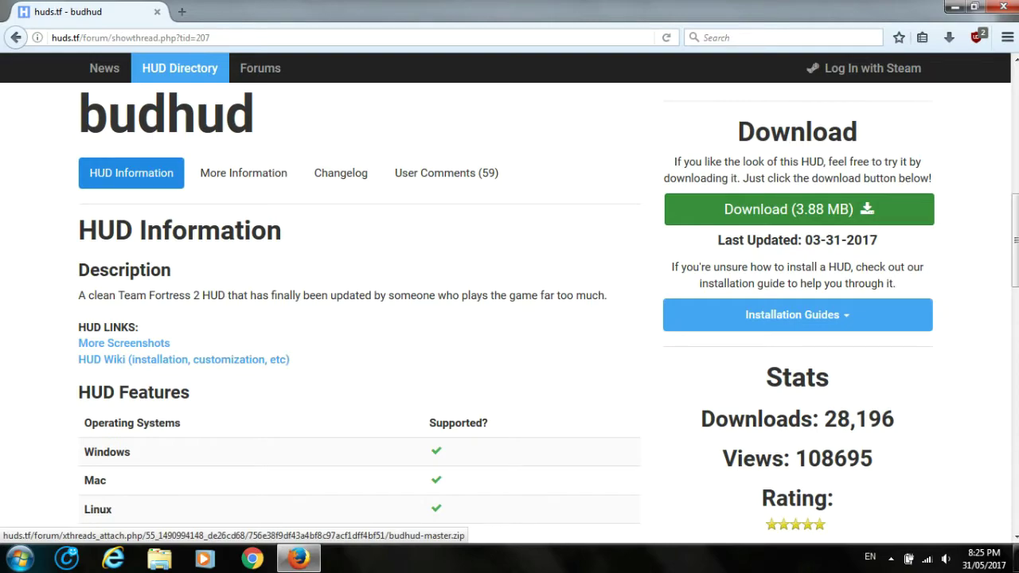
pyautogui.click(799, 210)
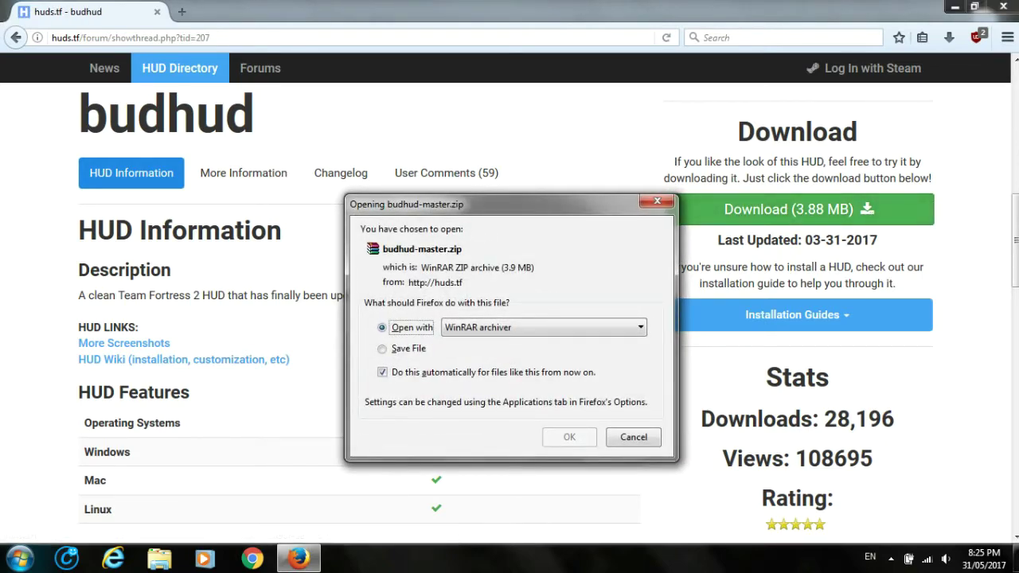
pyautogui.click(409, 349)
pyautogui.click(569, 437)
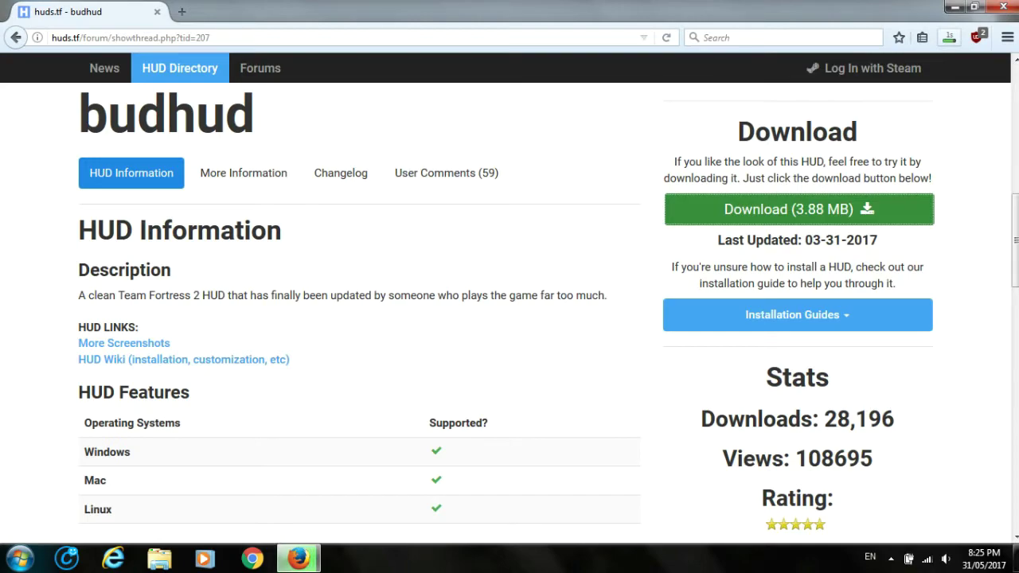
# Open the downloaded budhud-master.zip in WinRAR and select the budhud-master folder inside it.
pyautogui.click(949, 37)
pyautogui.click(779, 76)
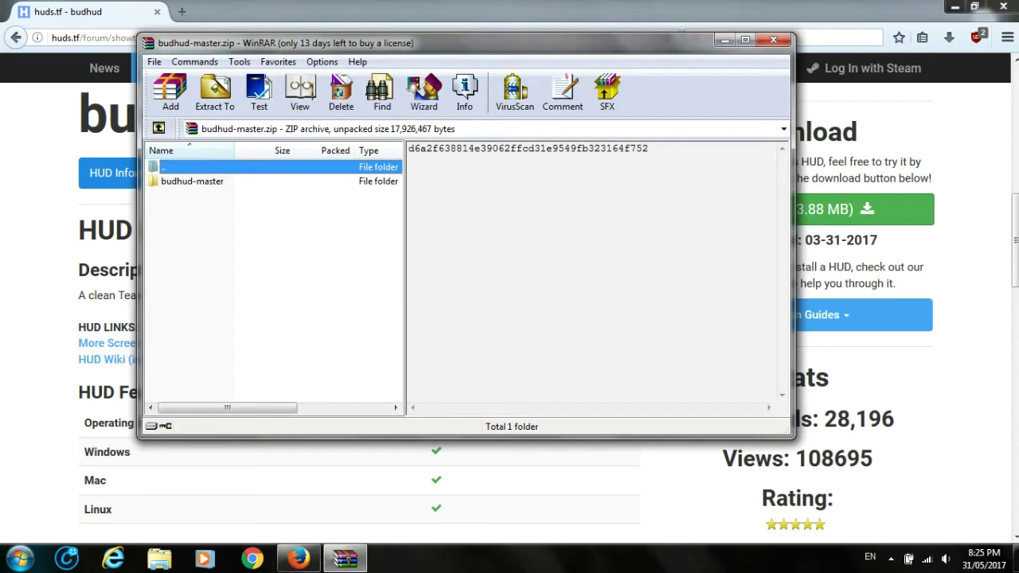
pyautogui.moveTo(226, 48); pyautogui.dragTo(274, 52)
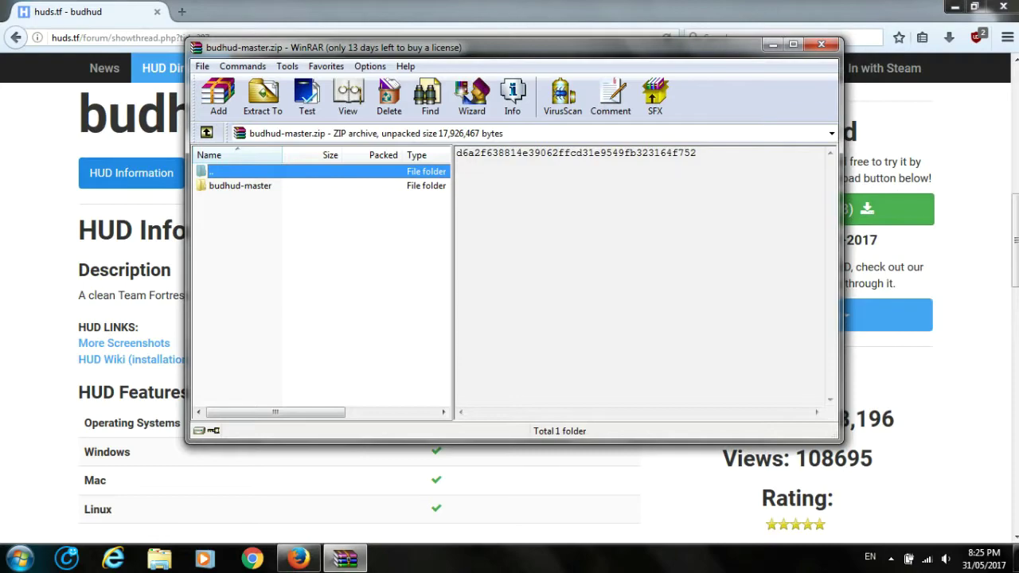
pyautogui.press('Down')
pyautogui.press('Up')
pyautogui.press('Down')
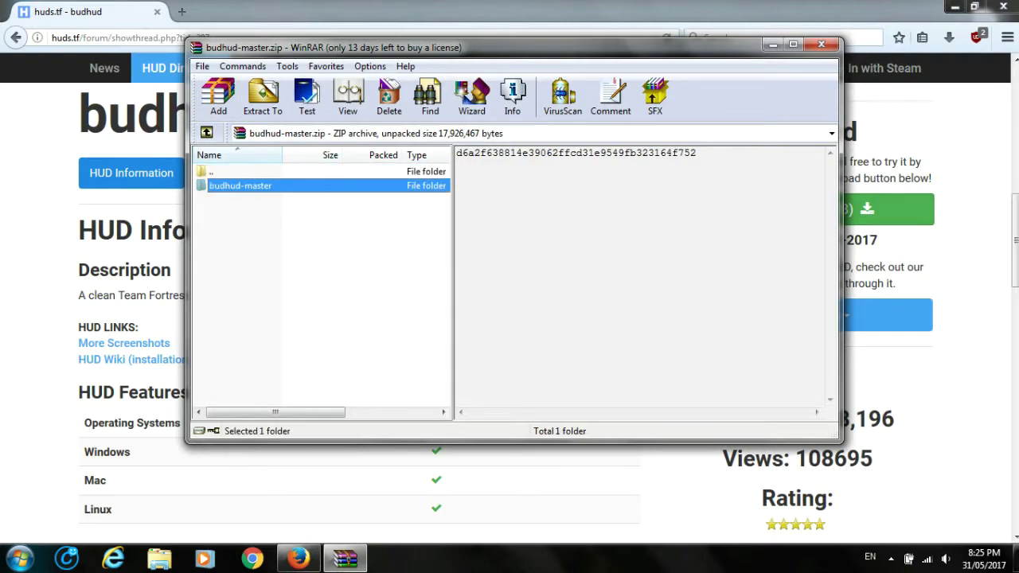
# Extract the budhud-master folder to the Desktop and move it to an empty area there.
pyautogui.click(1003, 6)
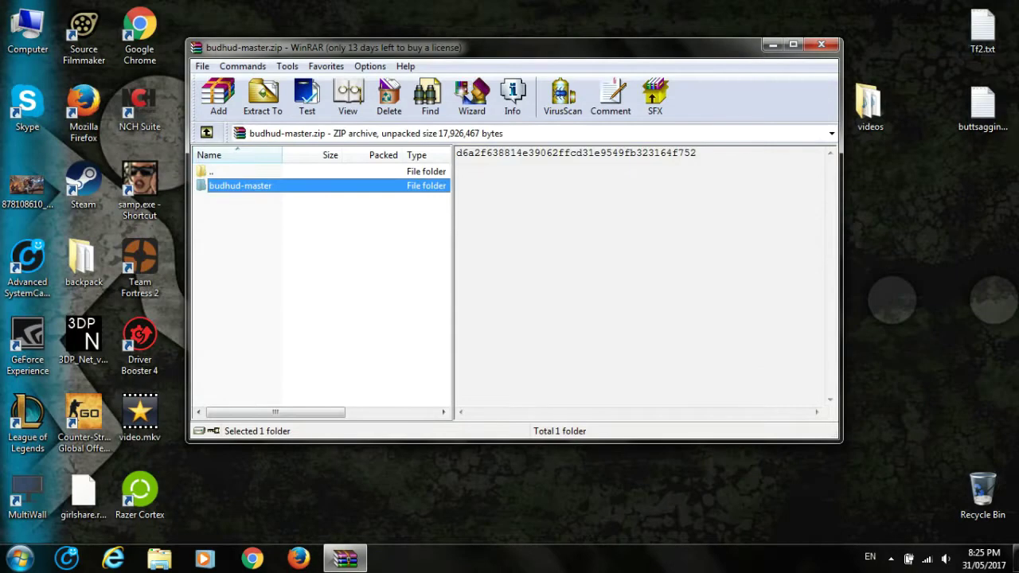
pyautogui.moveTo(460, 52); pyautogui.dragTo(297, 21)
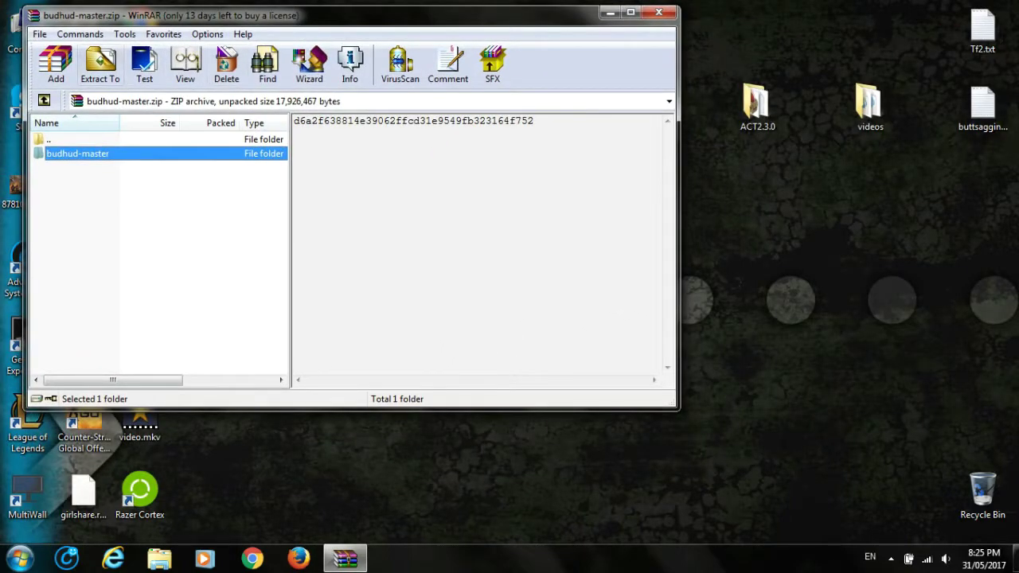
pyautogui.click(101, 68)
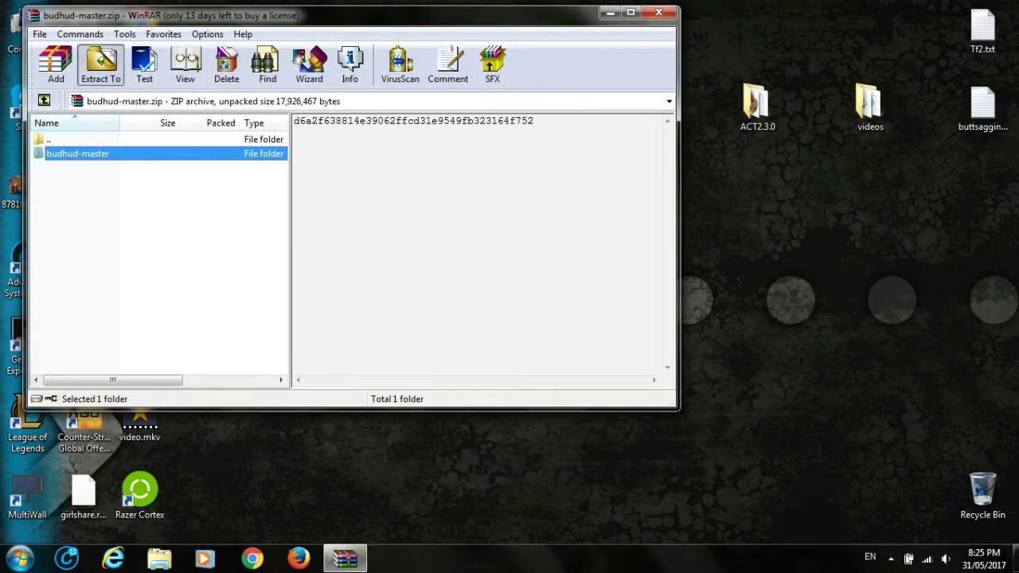
pyautogui.doubleClick(385, 127)
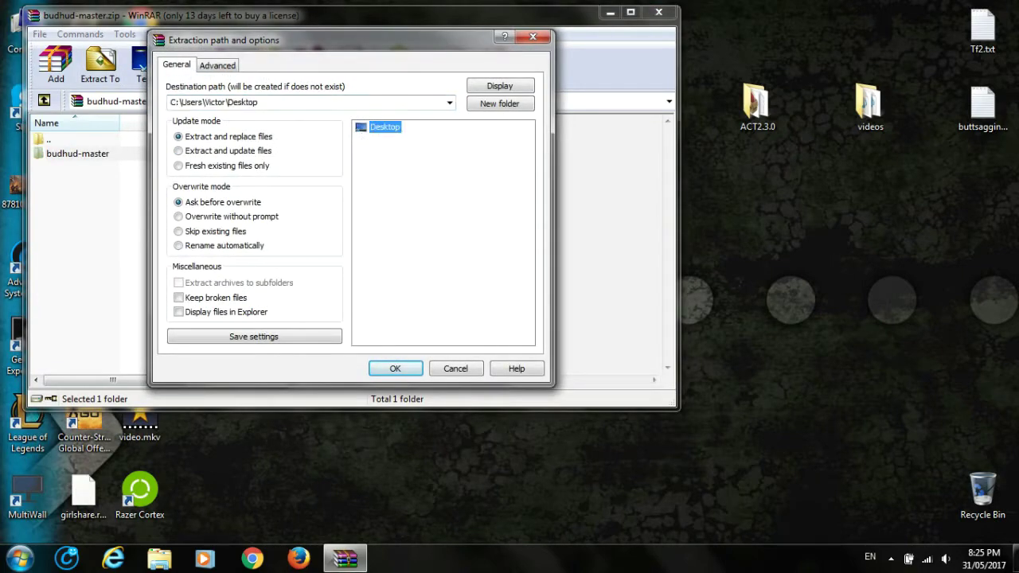
pyautogui.press('Return')
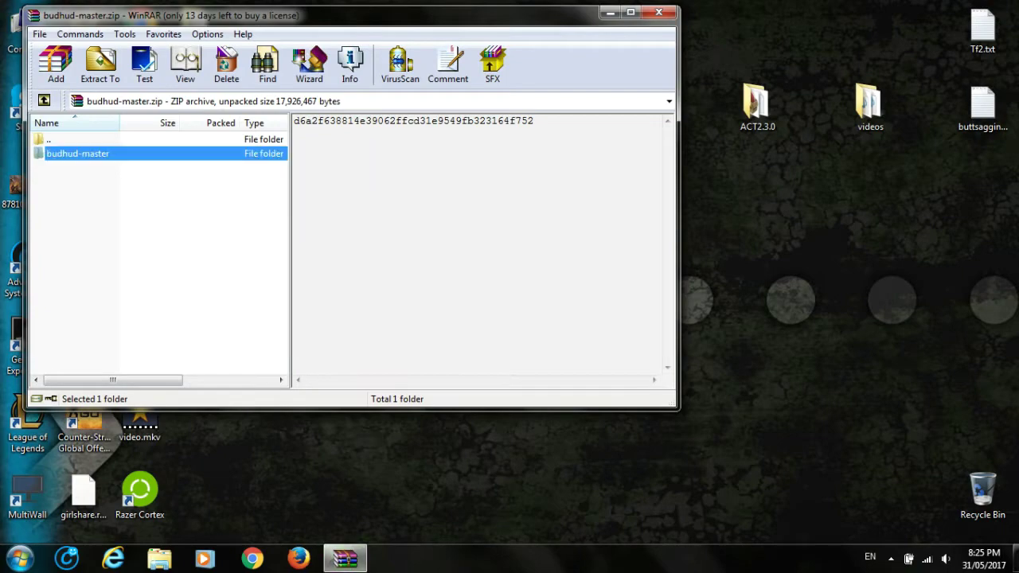
pyautogui.click(658, 12)
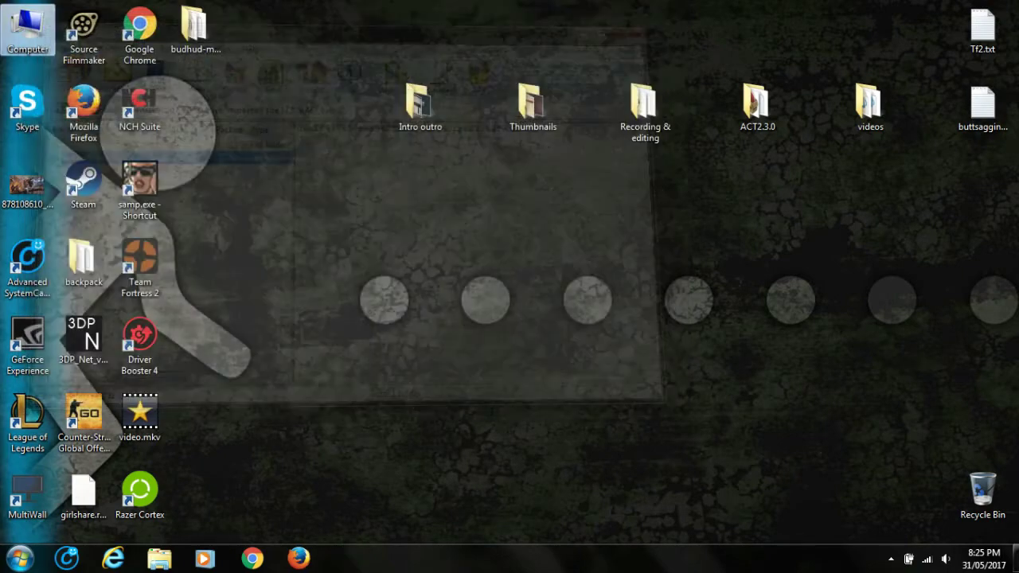
pyautogui.moveTo(193, 32); pyautogui.dragTo(758, 418)
pyautogui.click(684, 382)
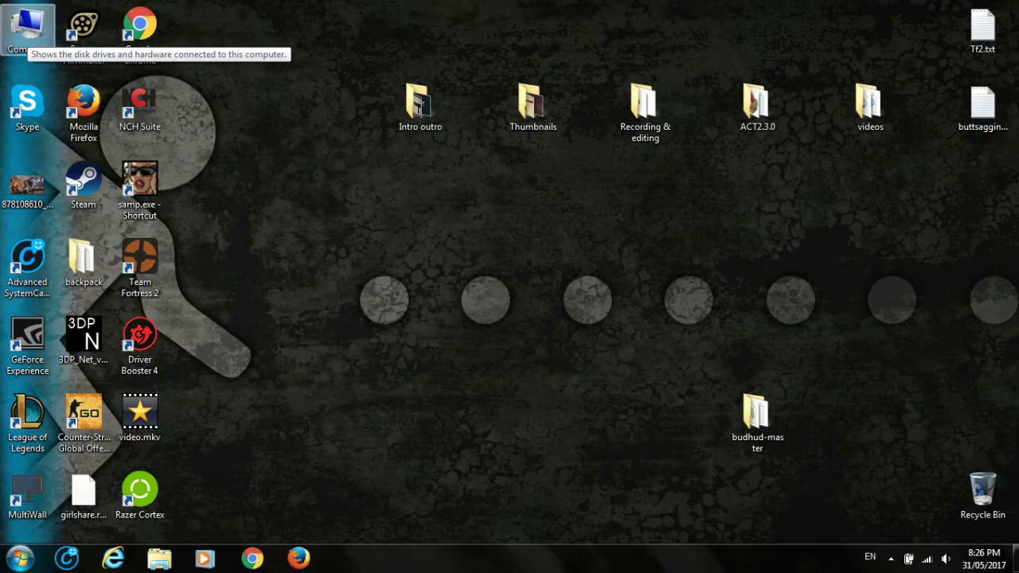
# Open the Local Disk (D:) drive in Windows Explorer, where the Steam games are installed.
pyautogui.doubleClick(28, 28)
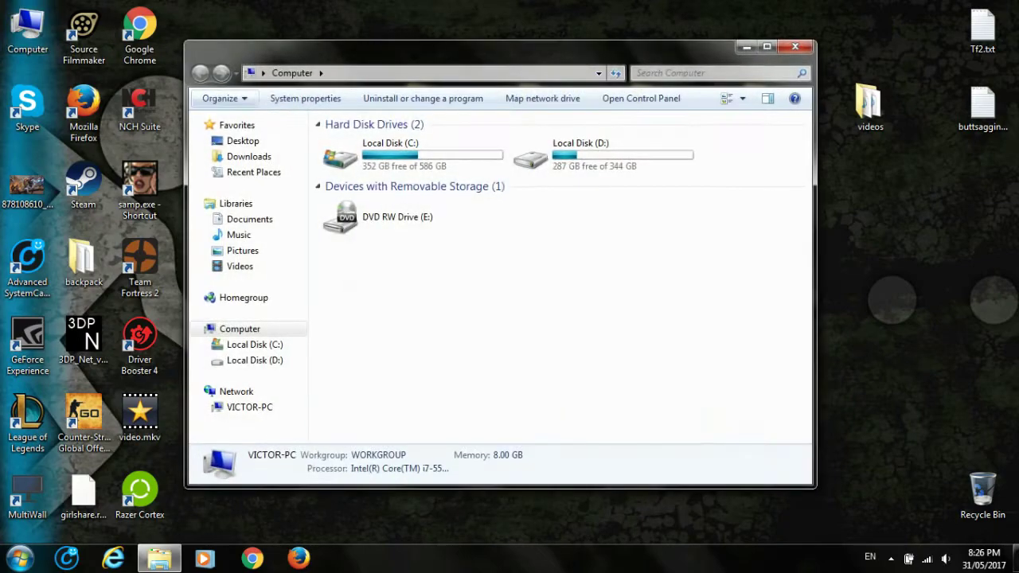
pyautogui.click(414, 155)
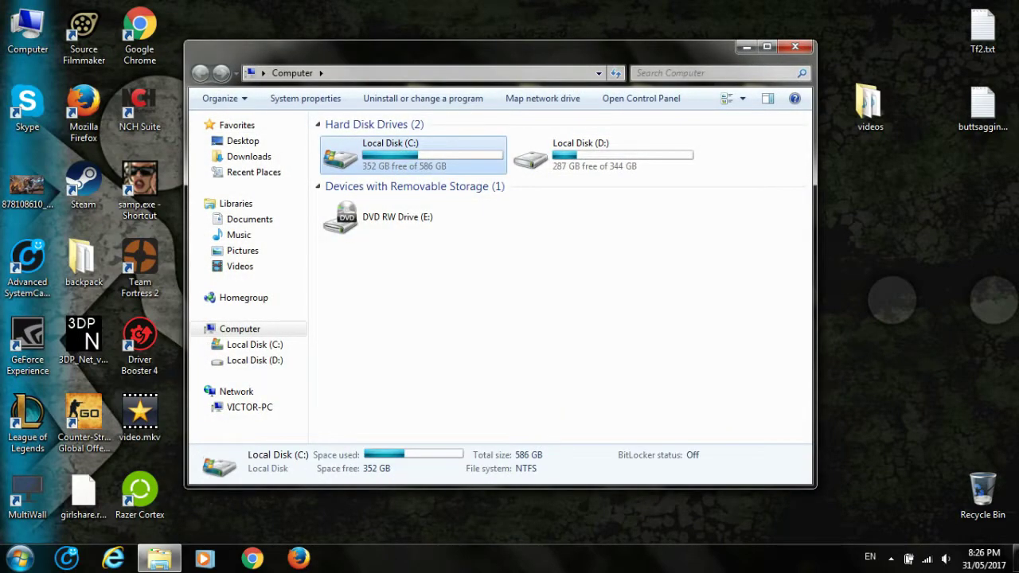
pyautogui.click(604, 155)
pyautogui.click(414, 155)
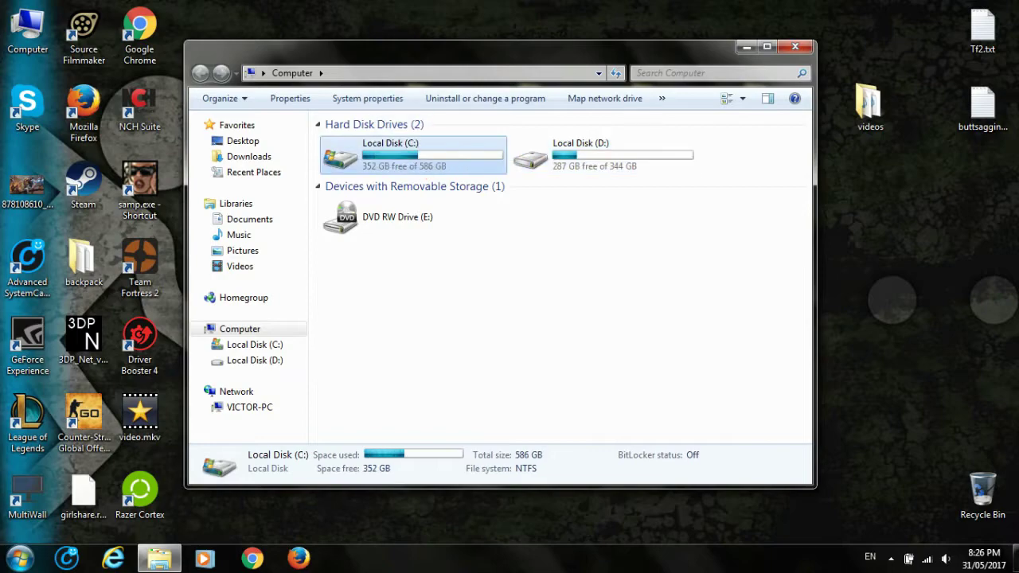
pyautogui.click(604, 156)
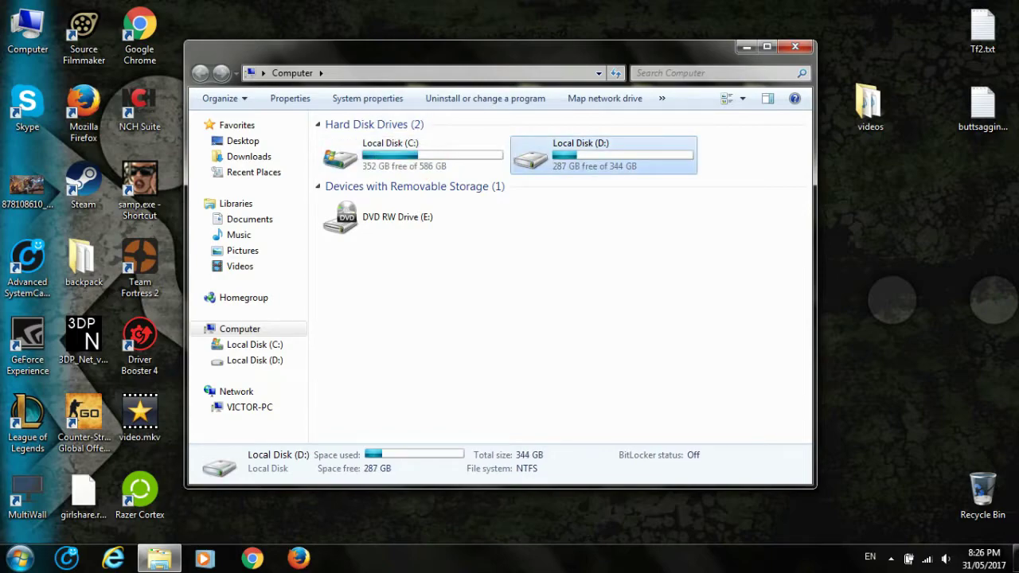
pyautogui.click(414, 156)
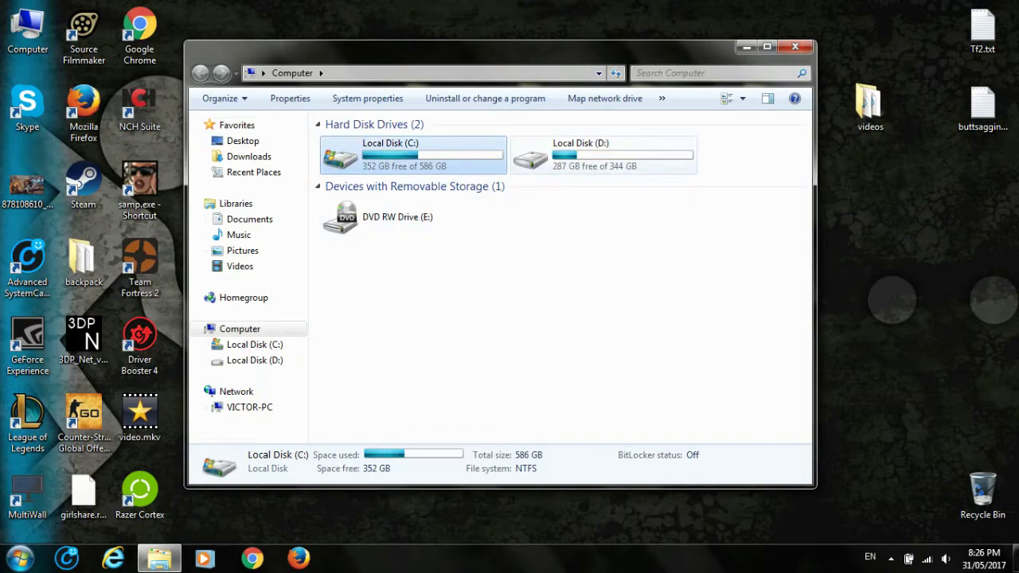
pyautogui.click(603, 155)
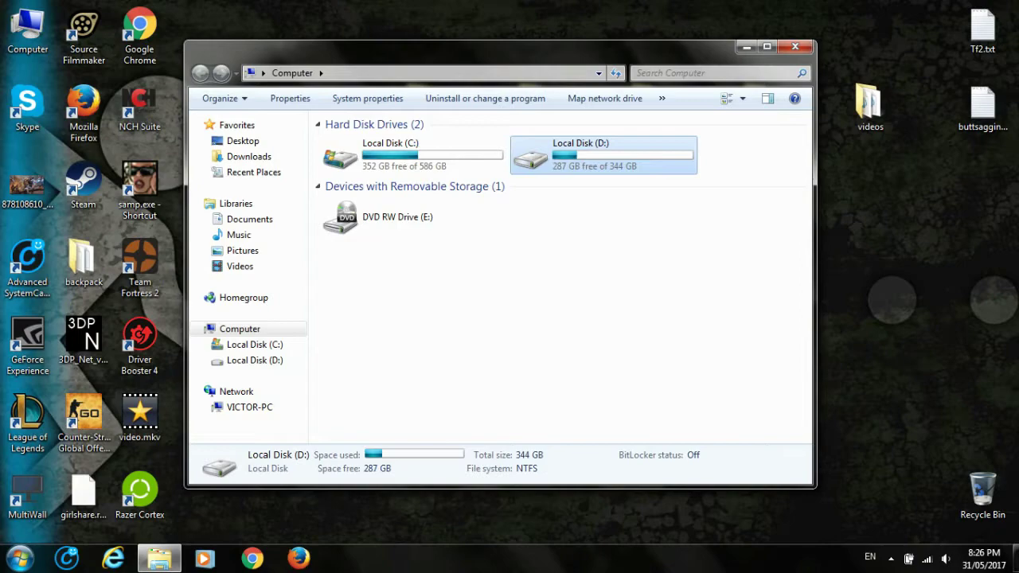
pyautogui.doubleClick(595, 148)
# Navigate through the SteamLibrary and steamapps folders into the common folder.
pyautogui.click(574, 142)
pyautogui.click(526, 189)
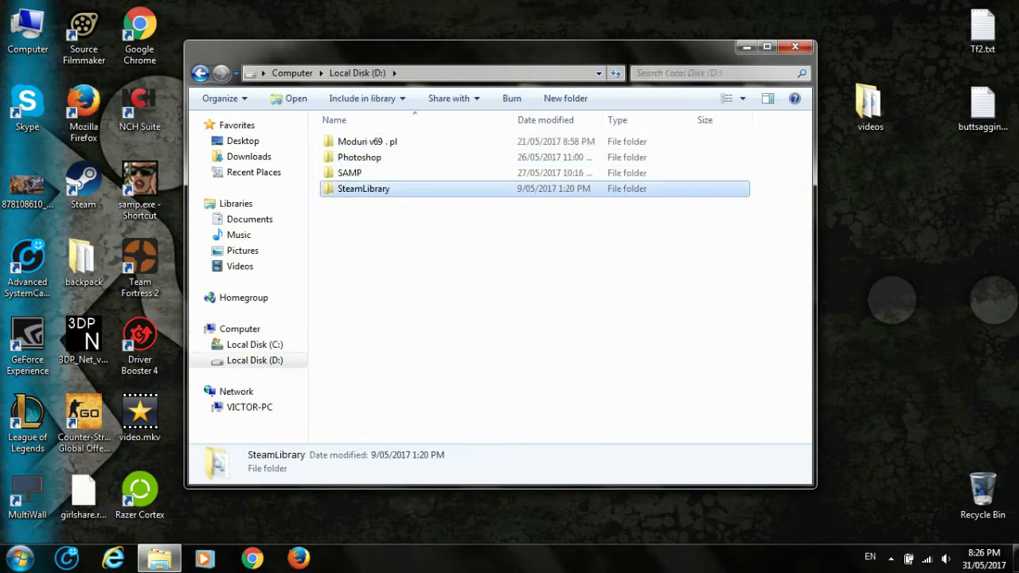
pyautogui.click(346, 189)
pyautogui.click(390, 189)
pyautogui.doubleClick(470, 189)
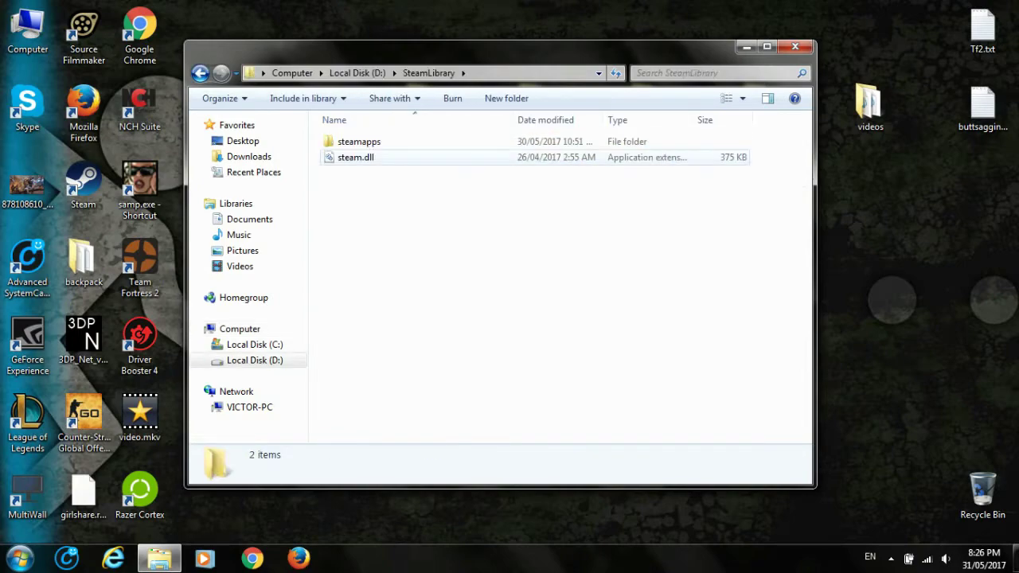
pyautogui.doubleClick(446, 142)
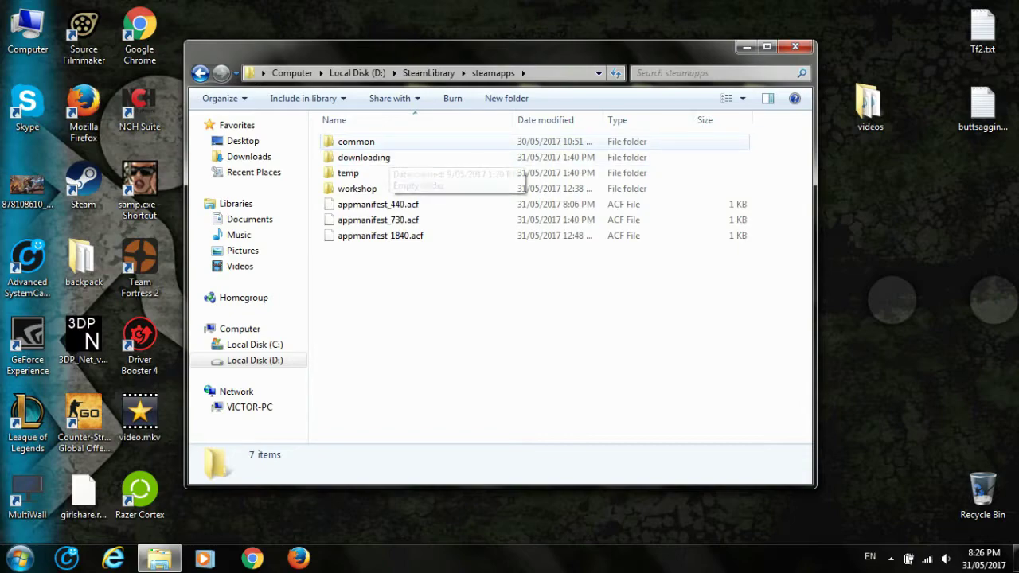
pyautogui.doubleClick(356, 141)
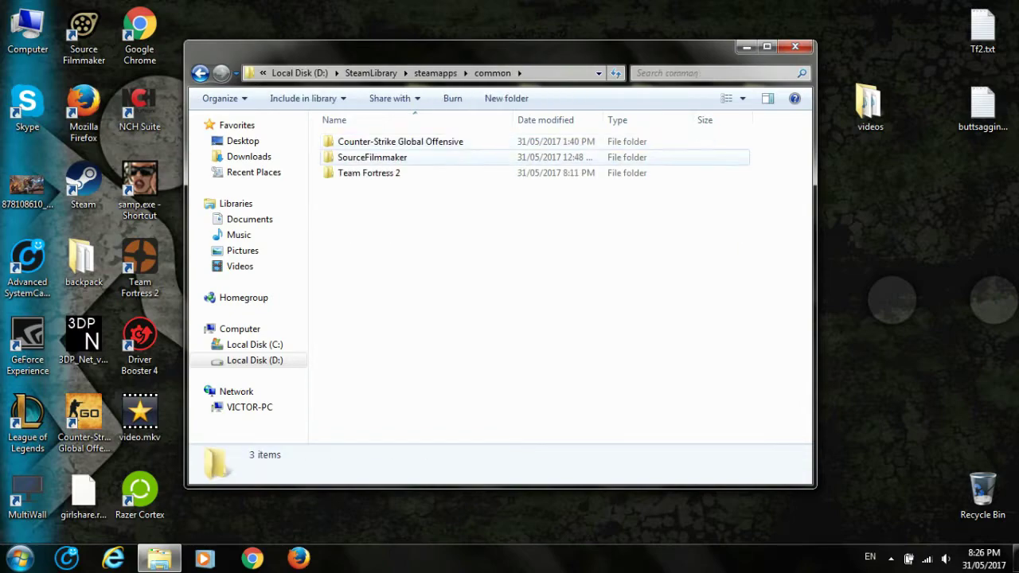
# Open the custom folder inside the tf folder of the Team Fortress 2 installation.
pyautogui.moveTo(375, 218); pyautogui.dragTo(427, 207)
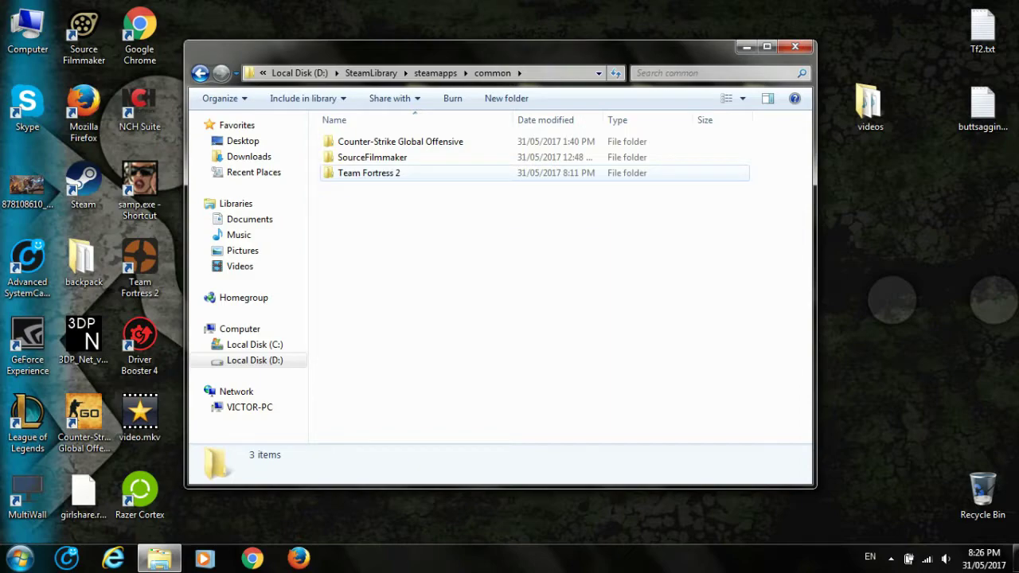
pyautogui.doubleClick(374, 173)
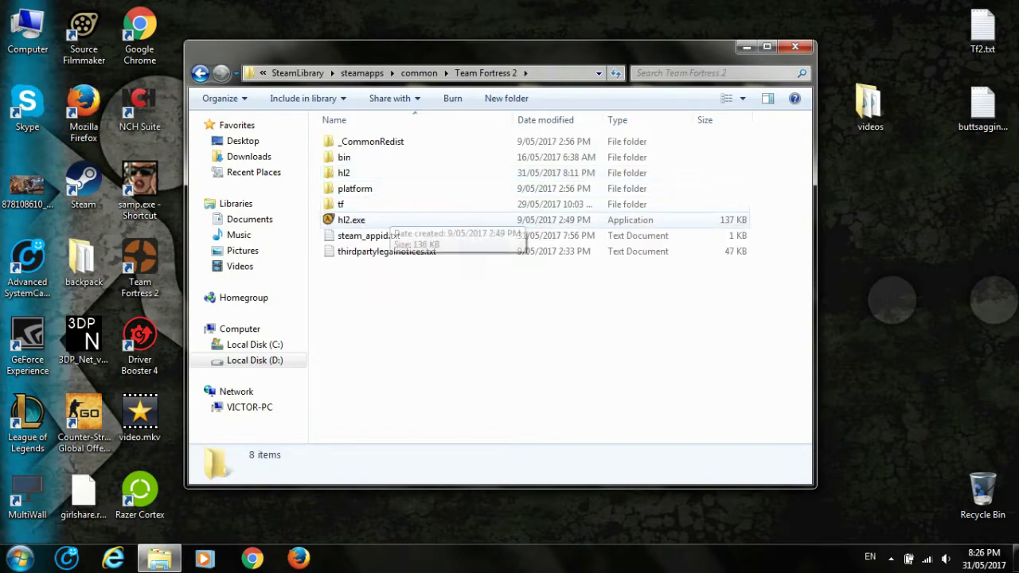
pyautogui.doubleClick(354, 205)
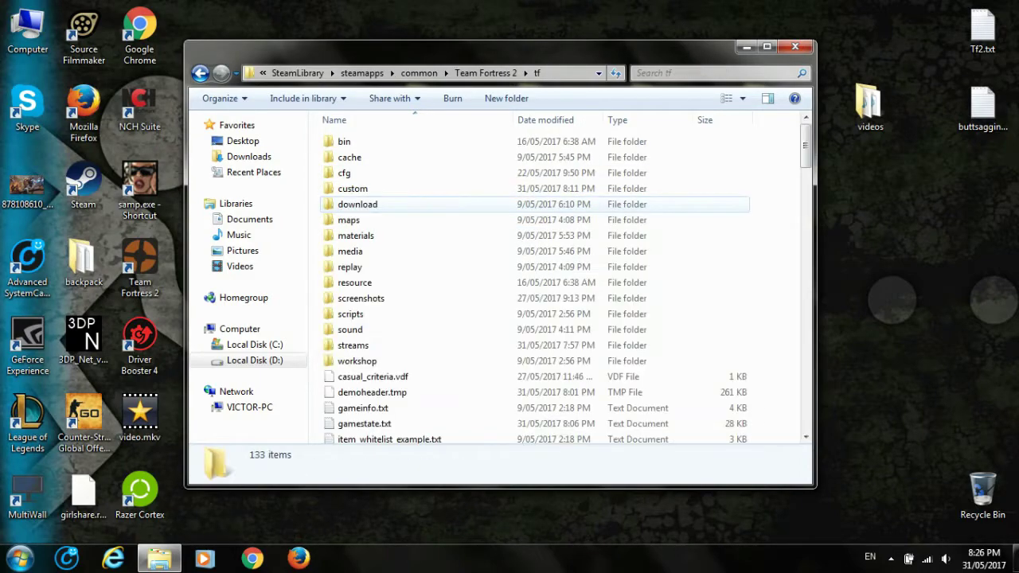
pyautogui.click(390, 190)
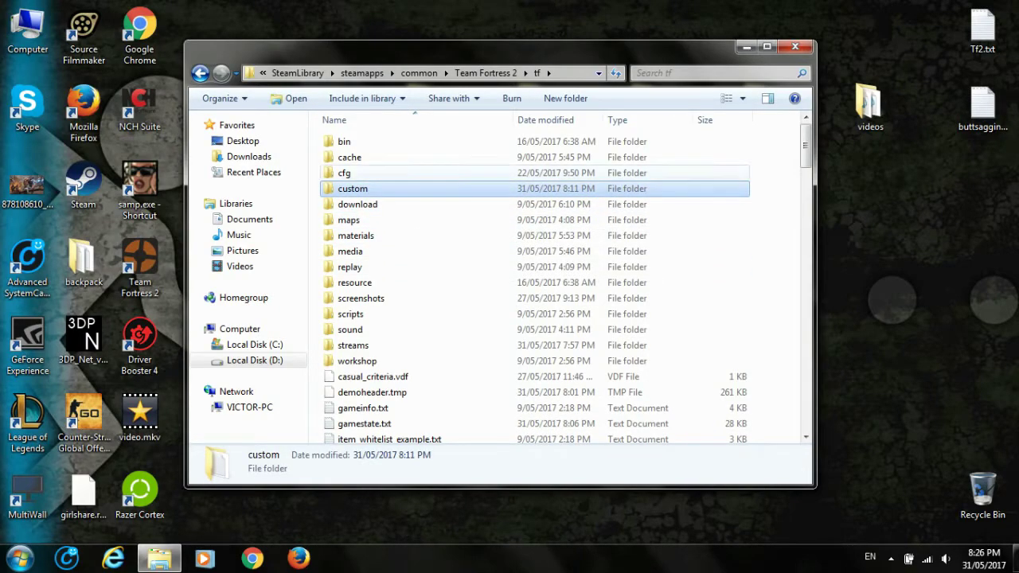
pyautogui.doubleClick(398, 189)
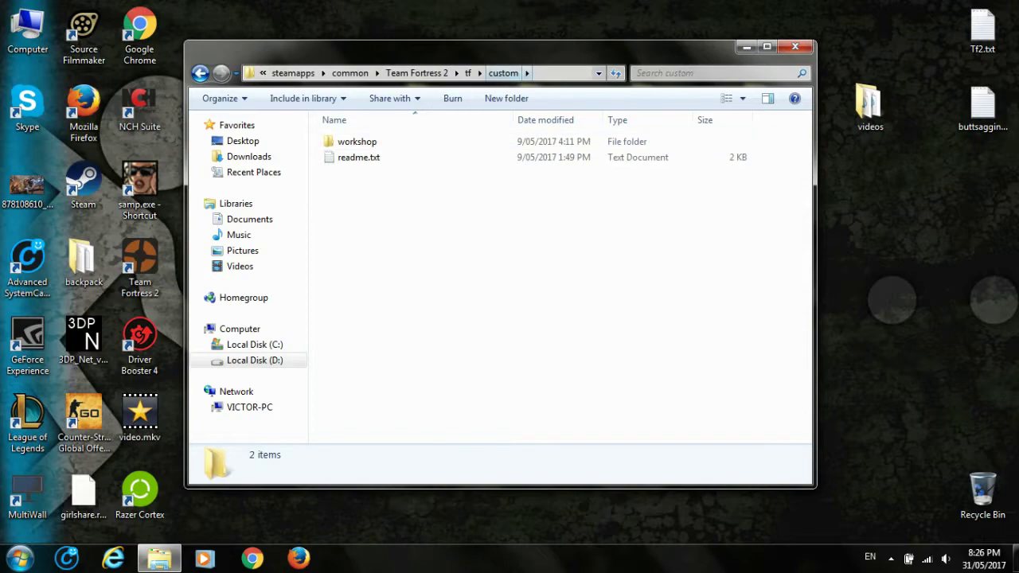
# Move the custom folder window aside to uncover the budhud-master folder on the Desktop.
pyautogui.moveTo(589, 61); pyautogui.dragTo(465, 56)
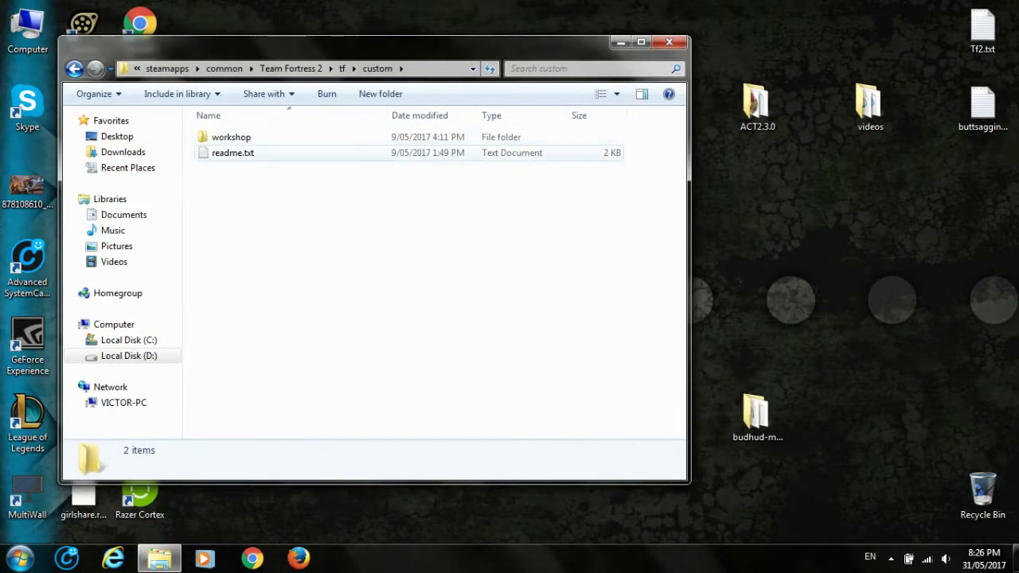
pyautogui.click(231, 159)
pyautogui.click(263, 207)
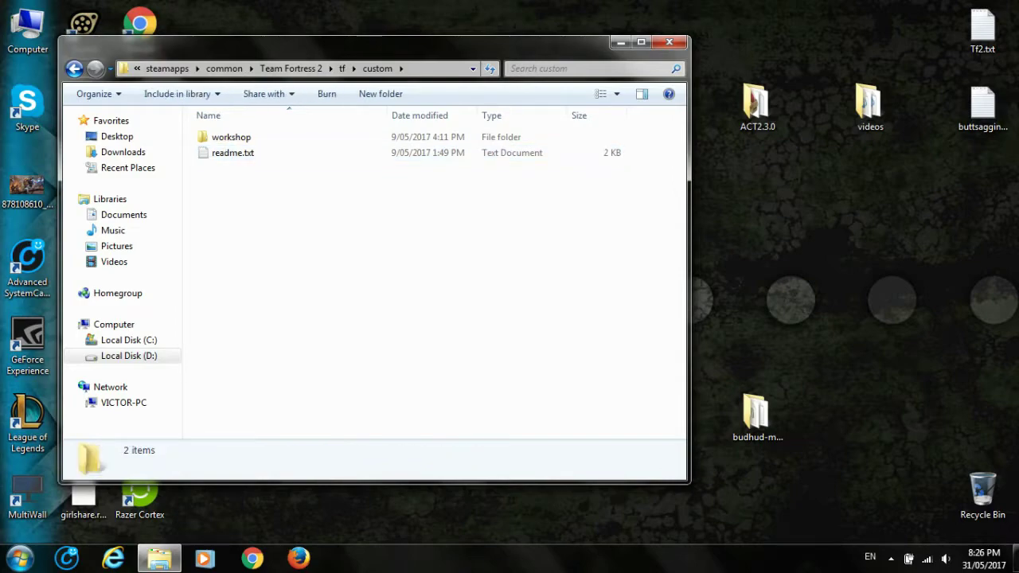
pyautogui.click(233, 153)
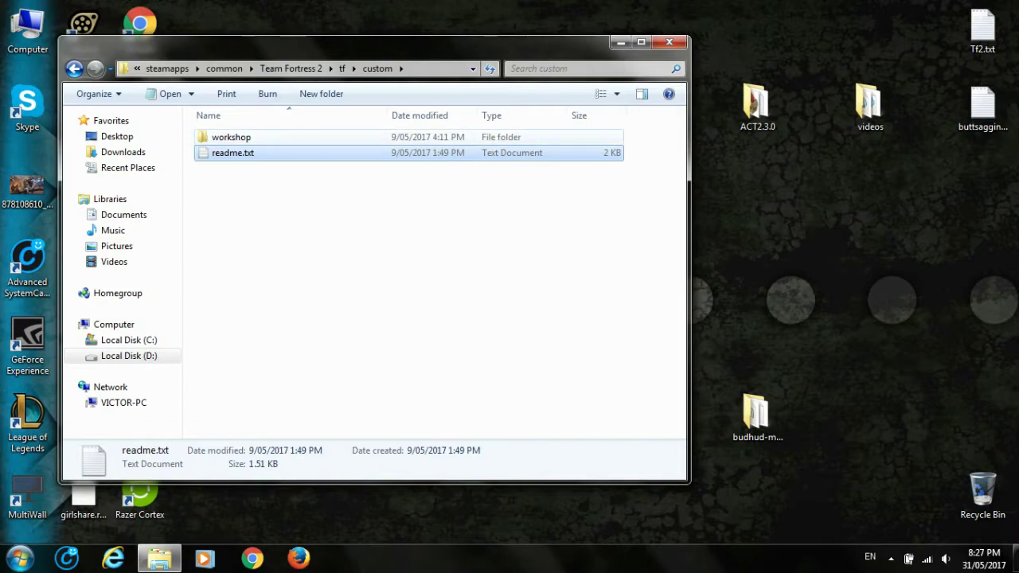
pyautogui.click(232, 138)
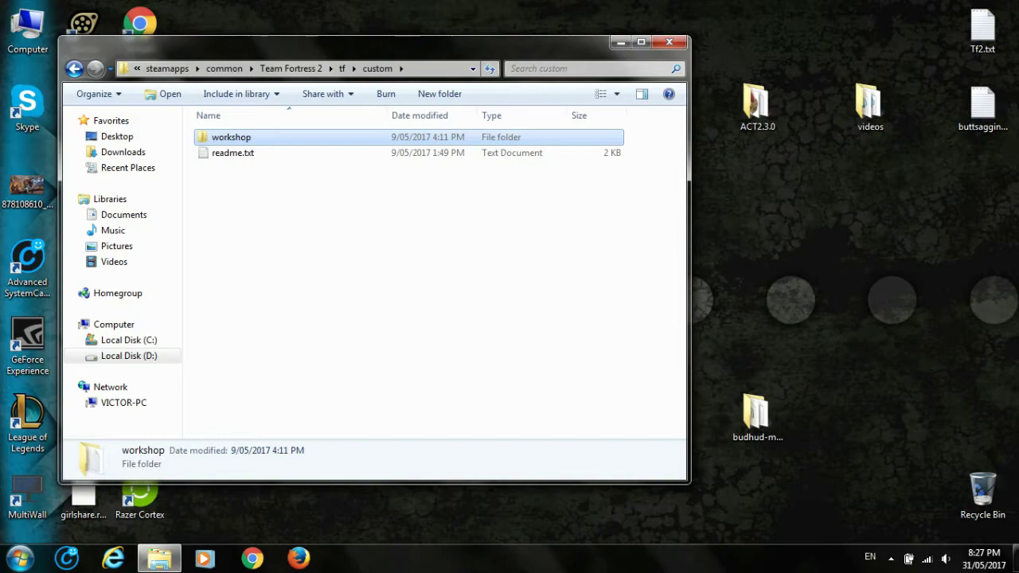
# Check the contents of the budhud-master folder on the Desktop, and close its window again.
pyautogui.doubleClick(758, 415)
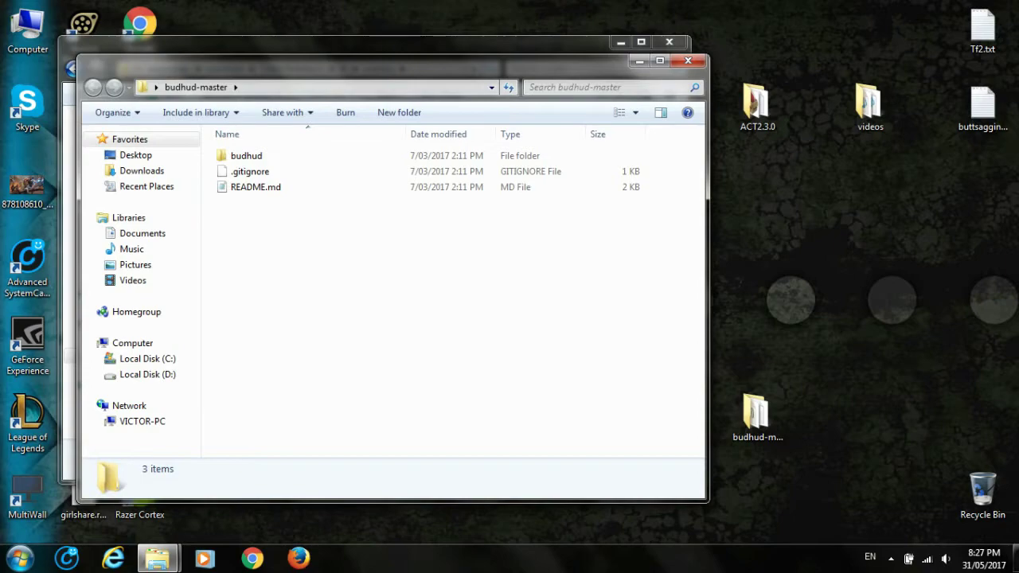
pyautogui.click(758, 415)
pyautogui.click(688, 61)
pyautogui.moveTo(758, 416); pyautogui.dragTo(815, 417)
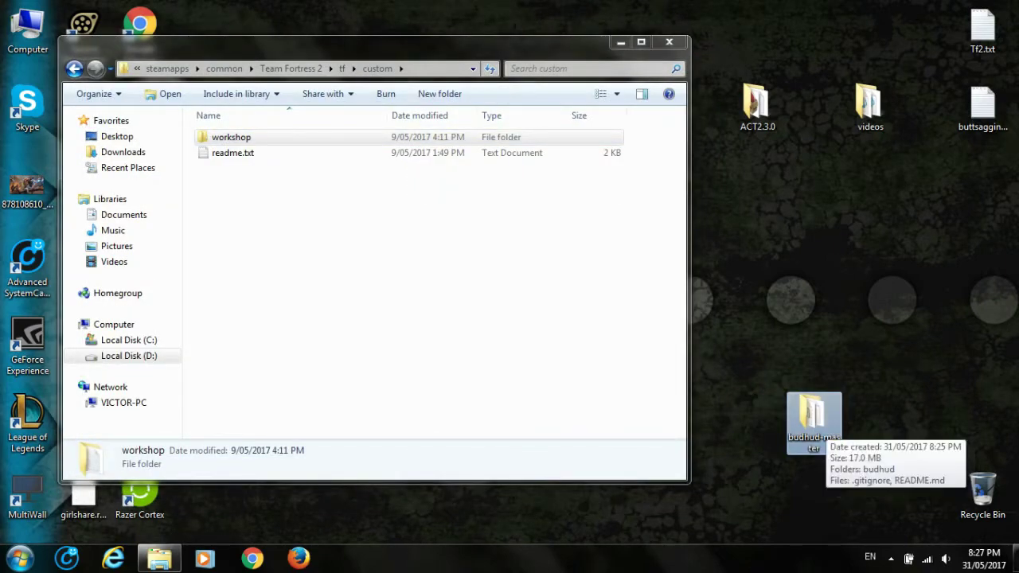
# Open the budhud-master folder and arrange its window side by side with the custom folder window.
pyautogui.doubleClick(814, 422)
pyautogui.moveTo(418, 44); pyautogui.dragTo(1018, 84)
pyautogui.moveTo(430, 50); pyautogui.dragTo(0, 56)
pyautogui.click(744, 199)
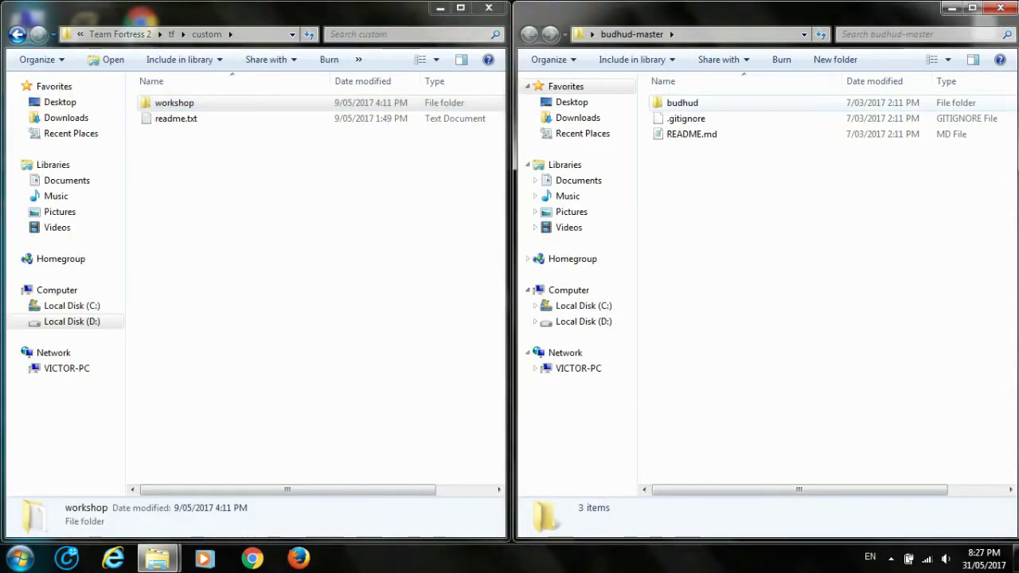
# Copy the budhud folder from budhud-master into the Team Fortress 2 custom folder.
pyautogui.click(691, 103)
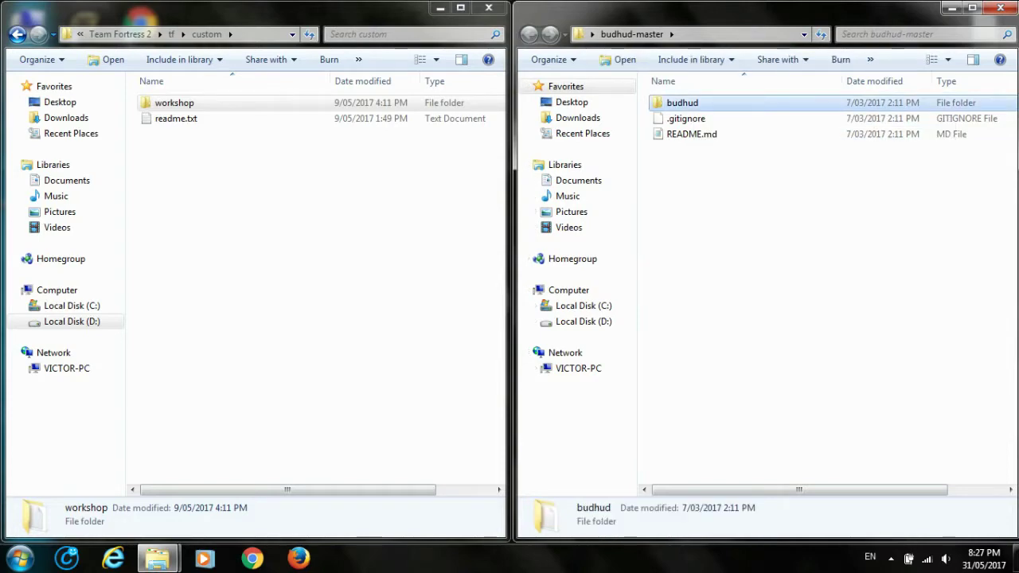
pyautogui.rightClick(691, 104)
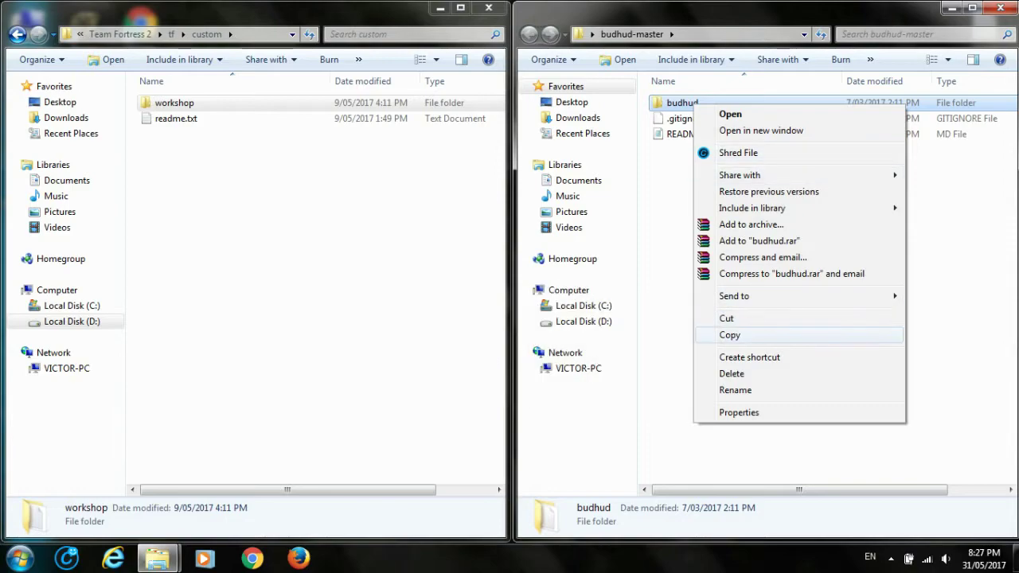
pyautogui.click(727, 334)
pyautogui.click(279, 231)
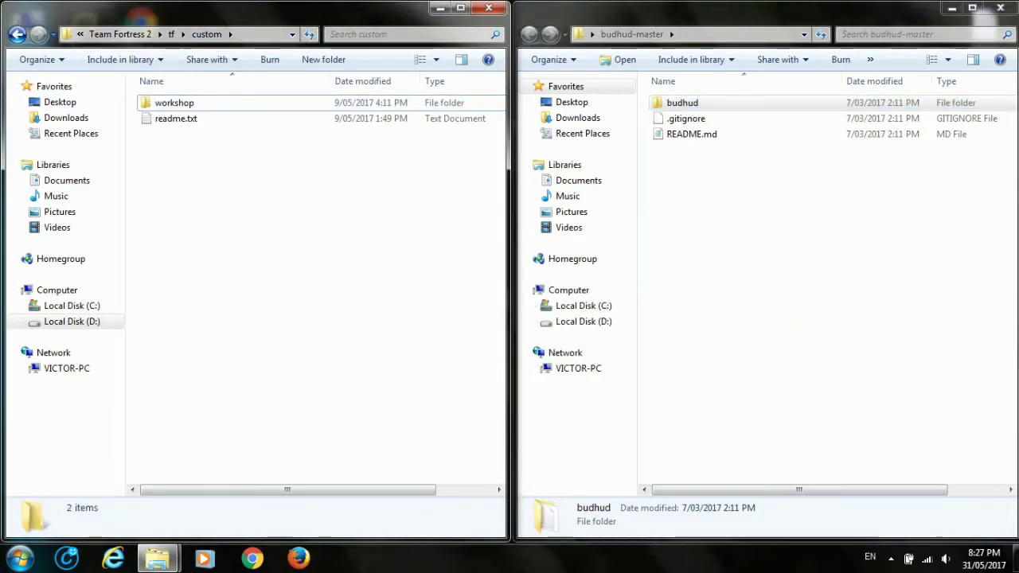
pyautogui.rightClick(169, 153)
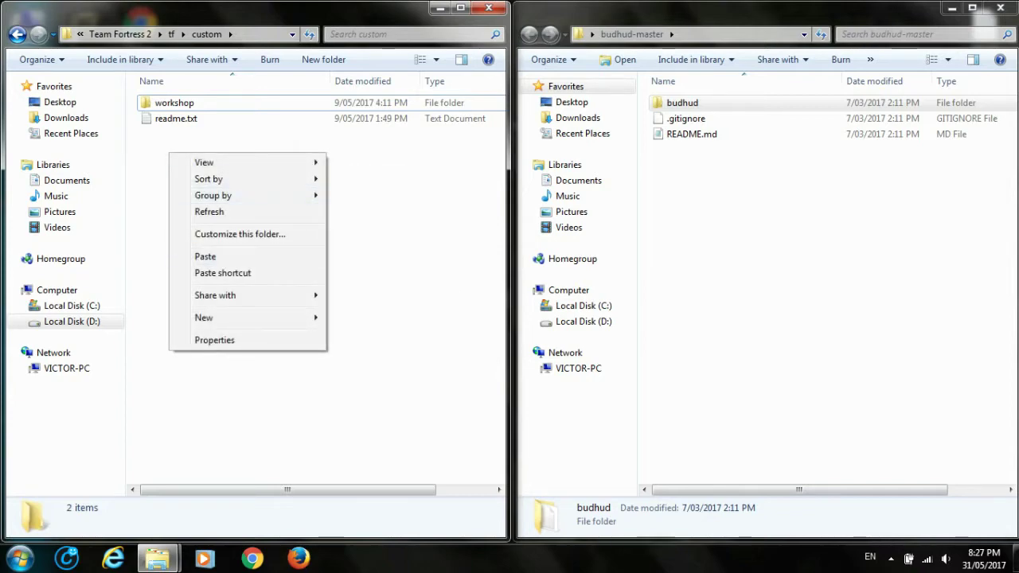
pyautogui.click(205, 256)
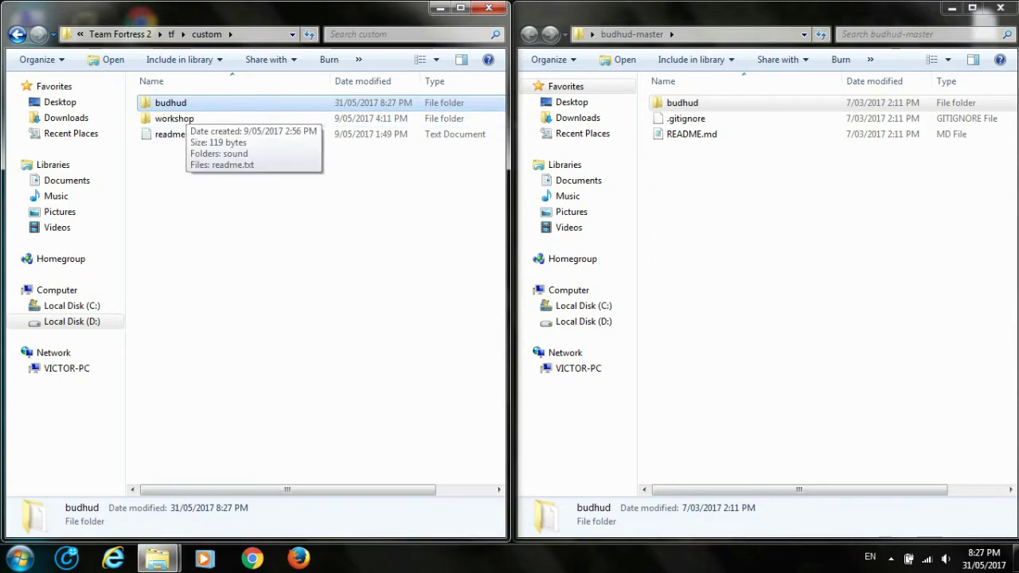
pyautogui.click(185, 118)
pyautogui.click(184, 104)
pyautogui.click(183, 118)
pyautogui.click(183, 103)
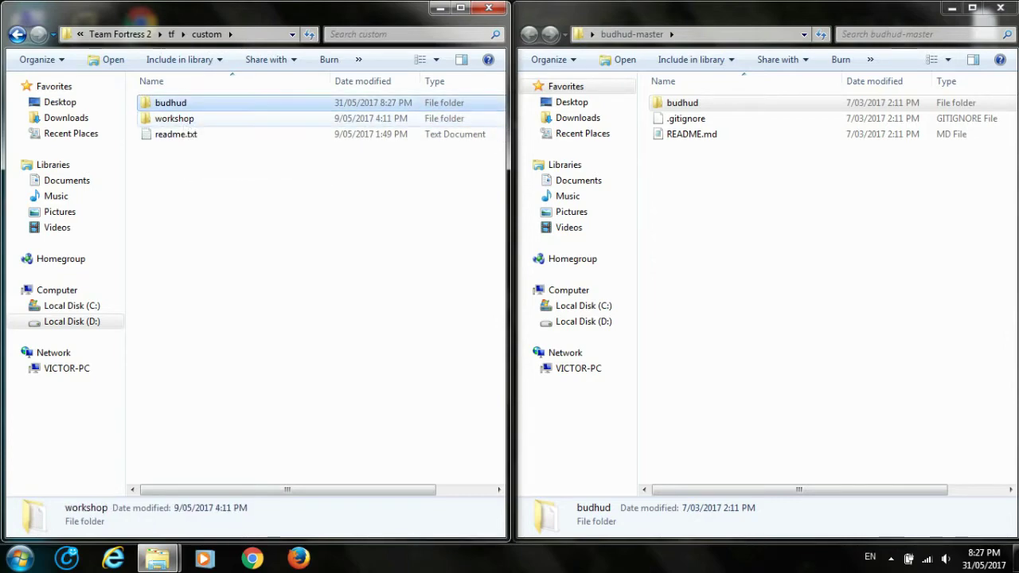
pyautogui.click(184, 119)
pyautogui.click(183, 104)
pyautogui.click(184, 119)
pyautogui.click(183, 104)
pyautogui.click(183, 119)
pyautogui.click(184, 103)
pyautogui.click(183, 119)
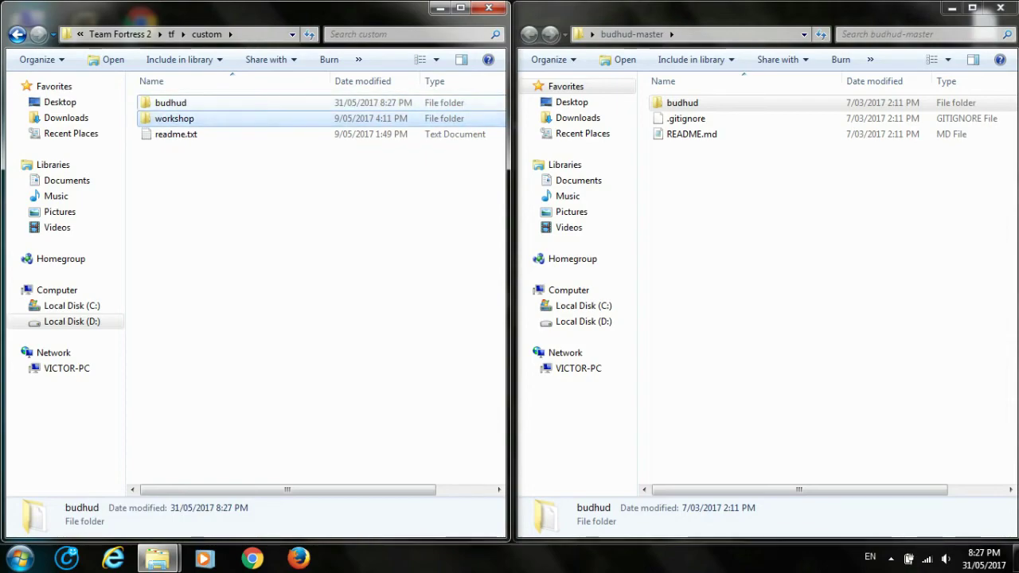
pyautogui.click(183, 104)
pyautogui.click(183, 118)
# Close the budhud-master window and delete the budhud-master folder from the Desktop.
pyautogui.moveTo(716, 9); pyautogui.dragTo(551, 10)
pyautogui.click(838, 7)
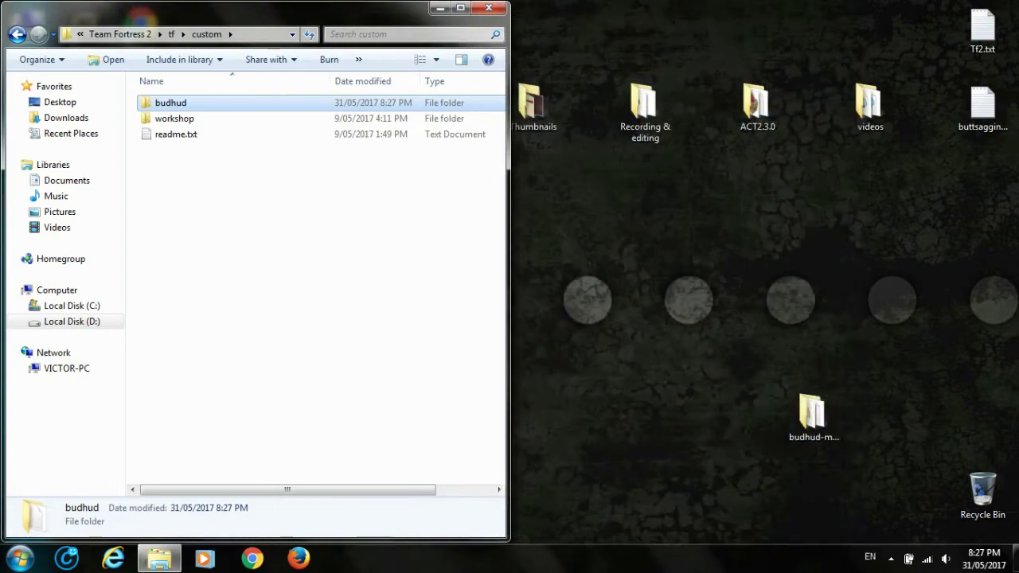
pyautogui.click(813, 418)
pyautogui.press('Delete')
pyautogui.press('Return')
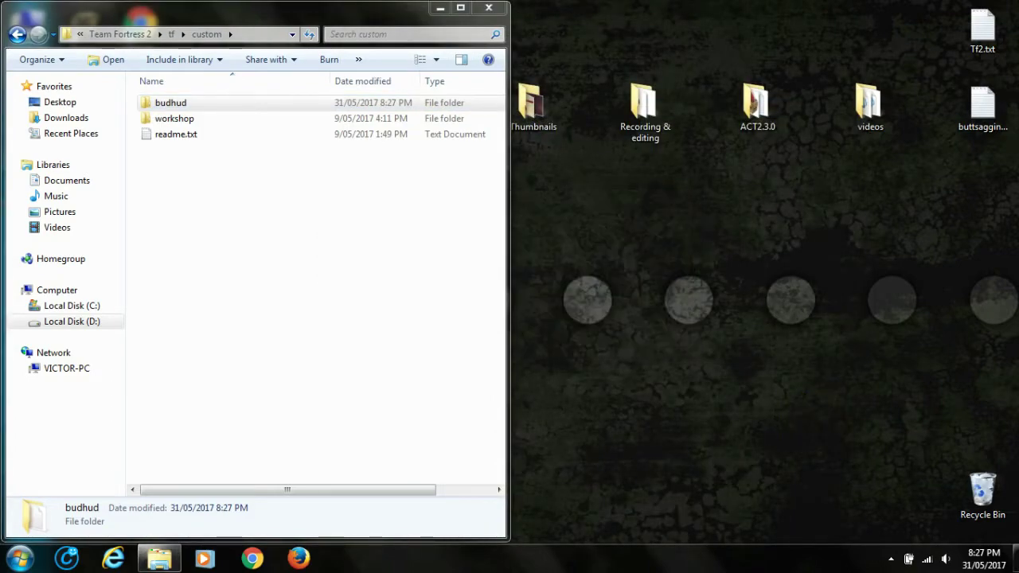
# Detach the custom folder window from the screen edge and maximize it.
pyautogui.moveTo(323, 12); pyautogui.dragTo(517, 18)
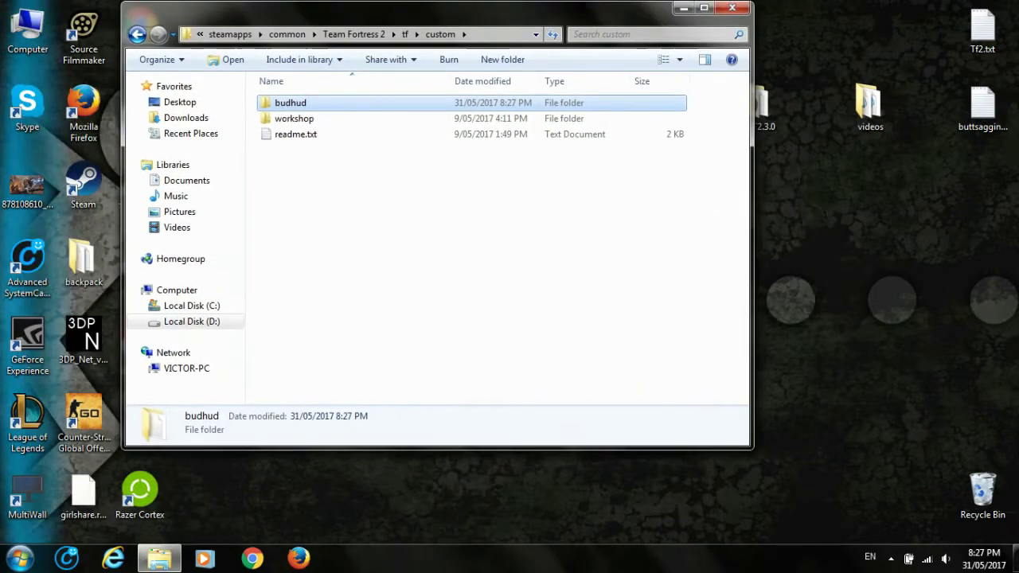
pyautogui.moveTo(627, 3); pyautogui.dragTo(627, 22)
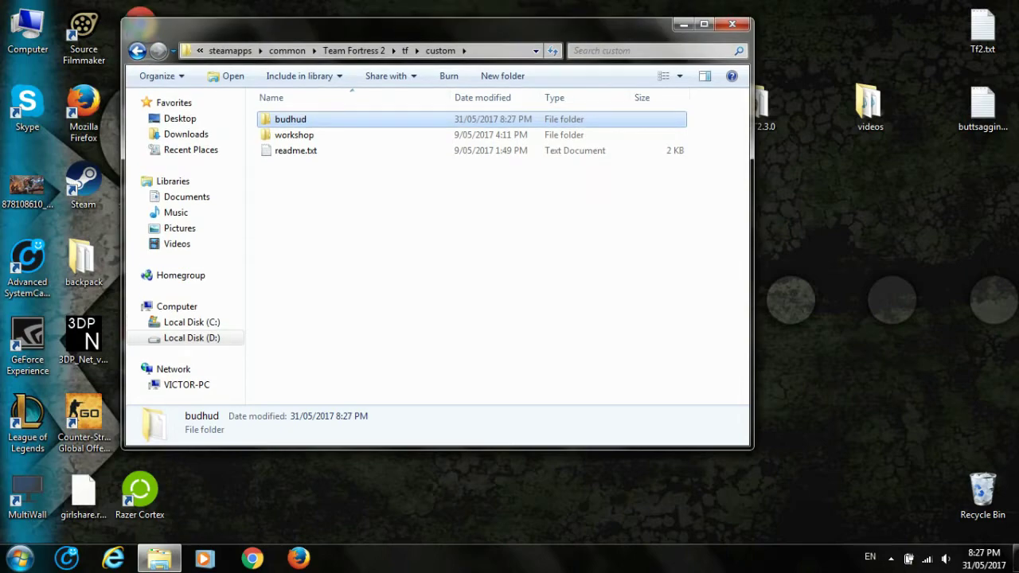
pyautogui.moveTo(435, 34); pyautogui.dragTo(514, 38)
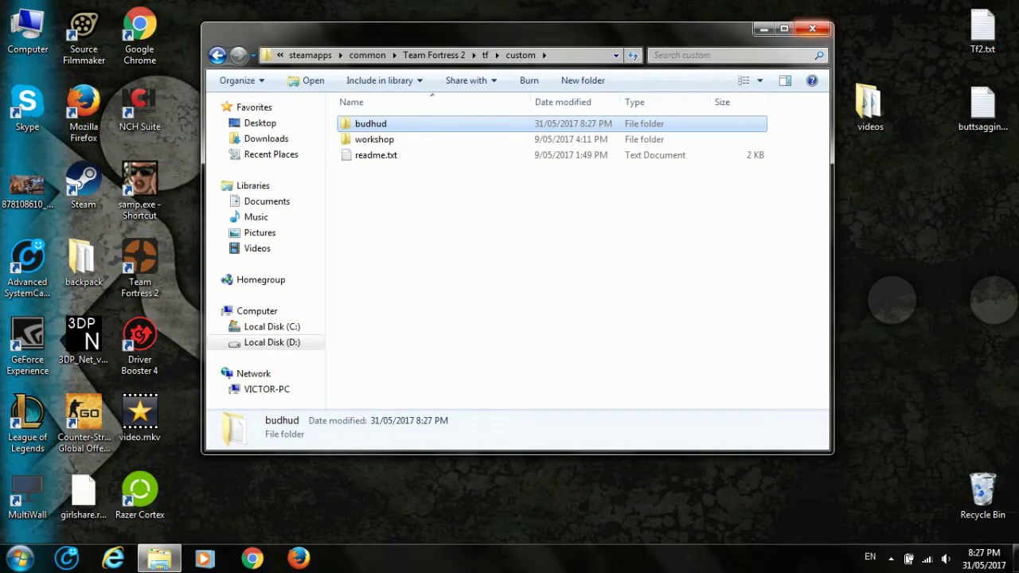
pyautogui.click(476, 209)
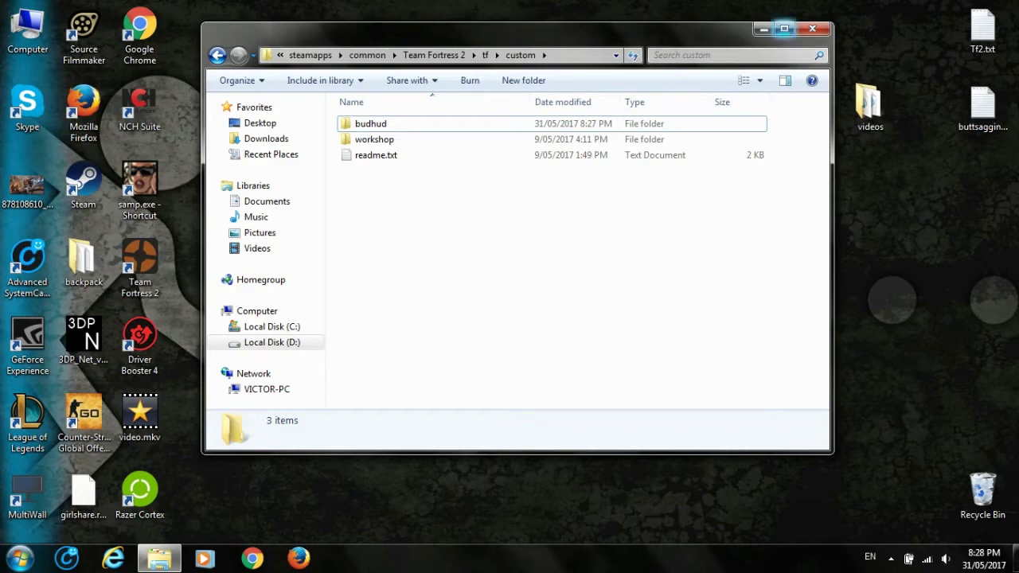
pyautogui.click(785, 29)
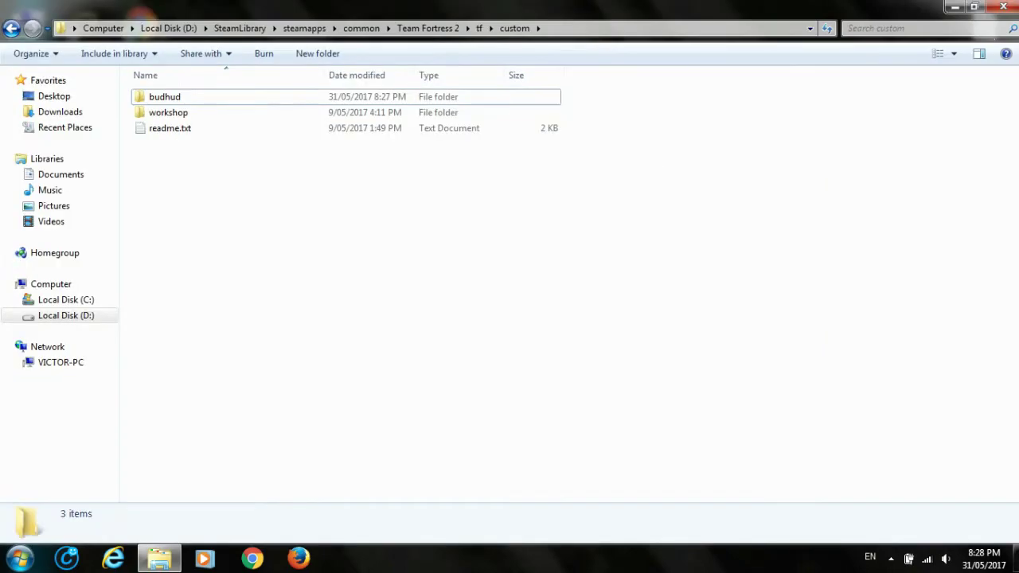